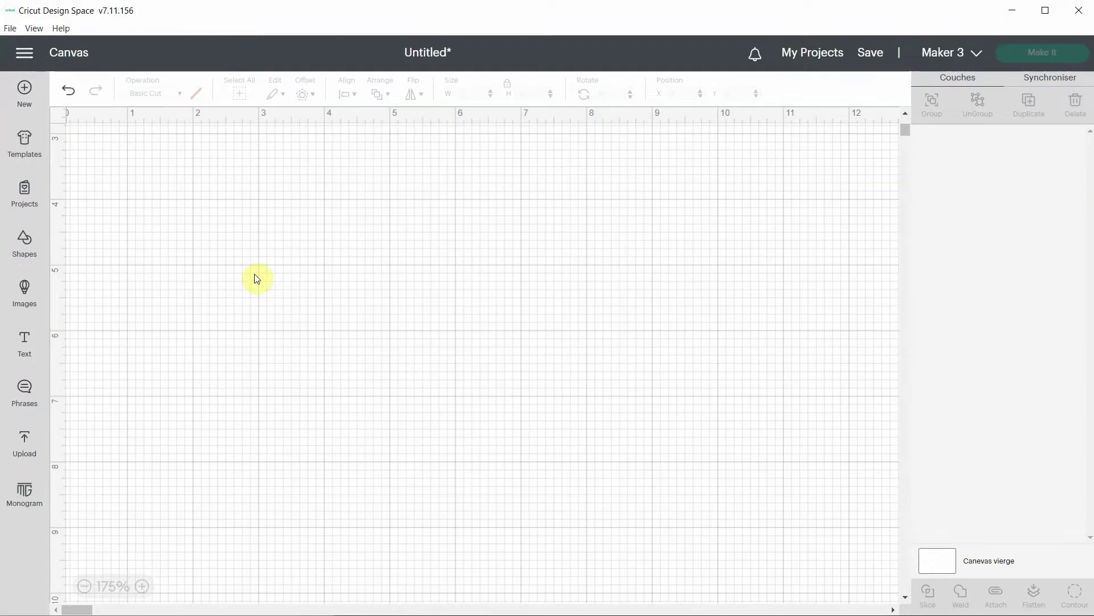
Add a placeholder 'Text' object to the empty canvas
scroll(245, 288, up, 5)
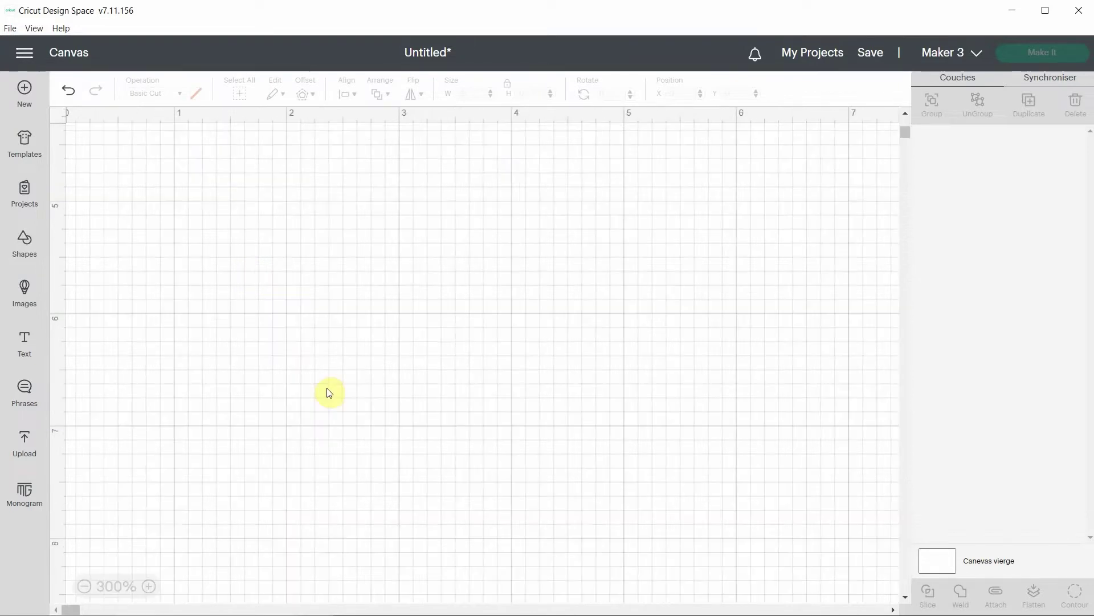
click(24, 352)
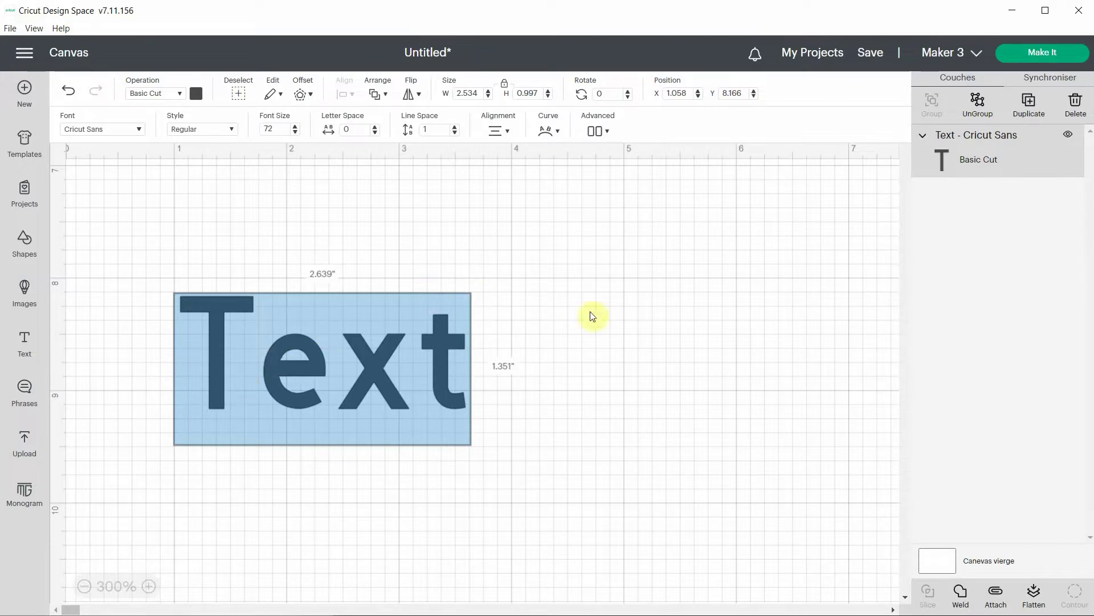
click(646, 364)
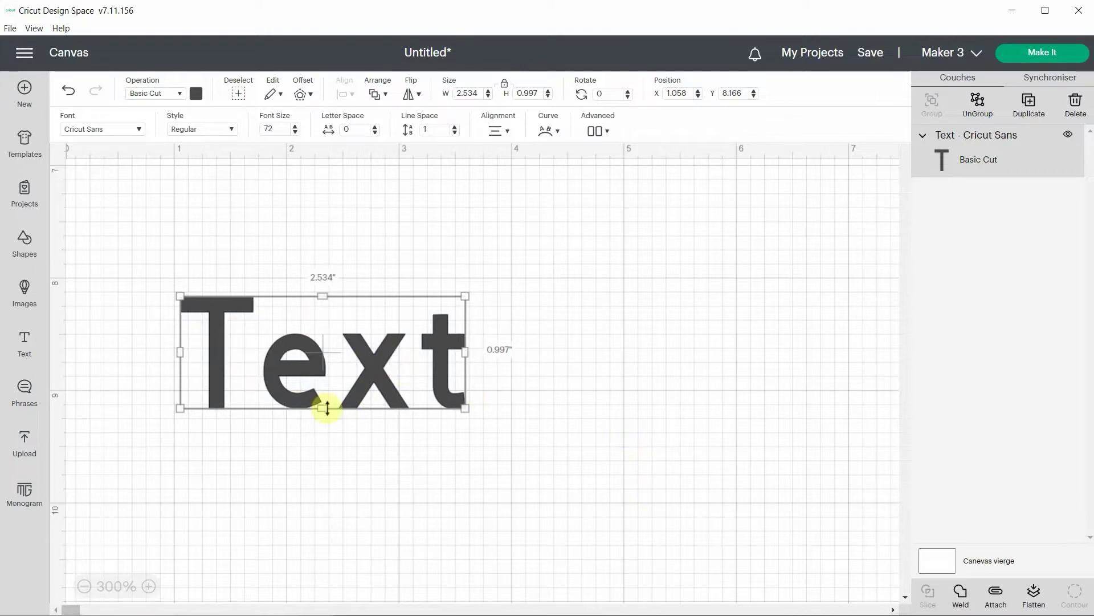
double_click(373, 369)
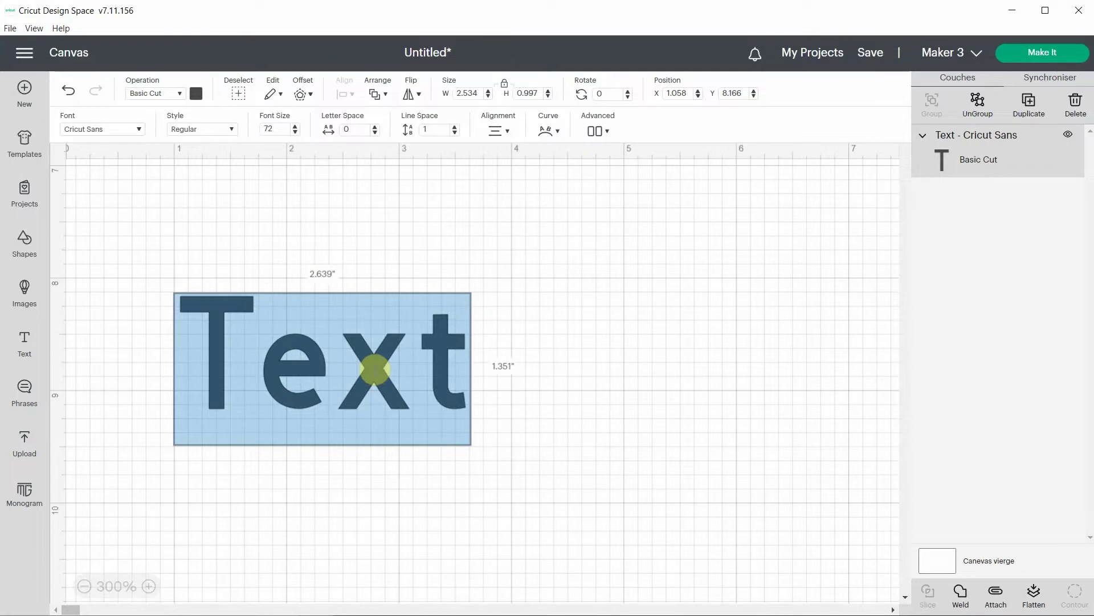
click(333, 327)
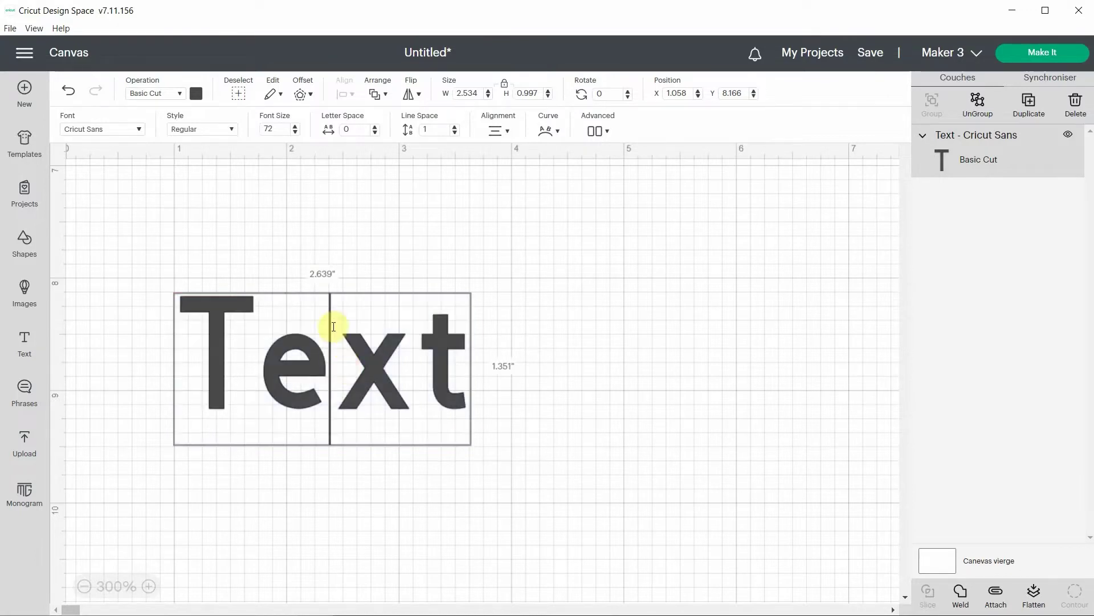
click(254, 373)
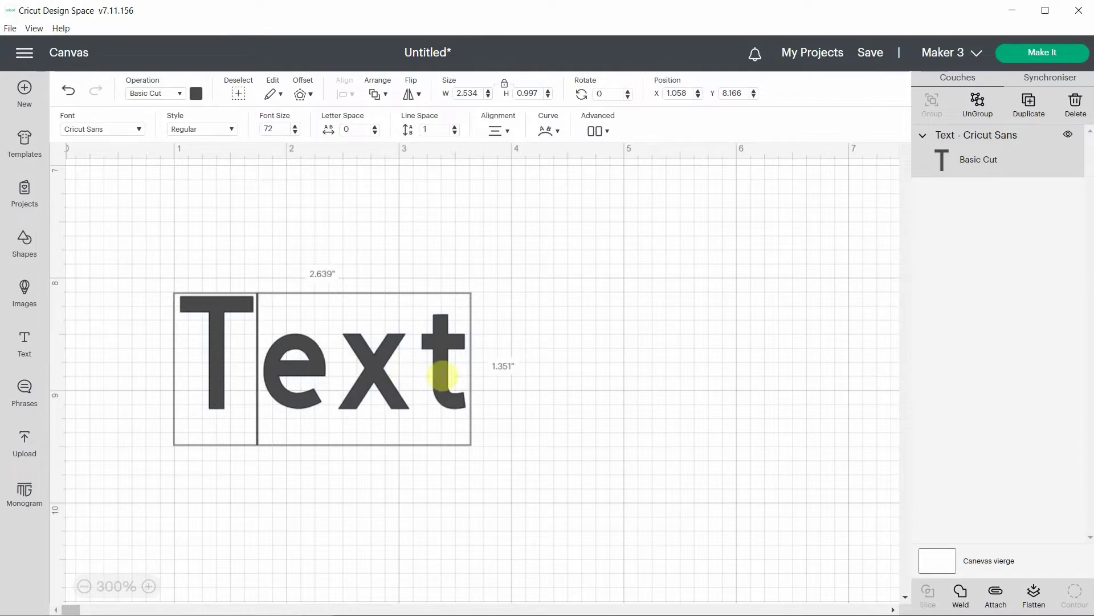
click(600, 403)
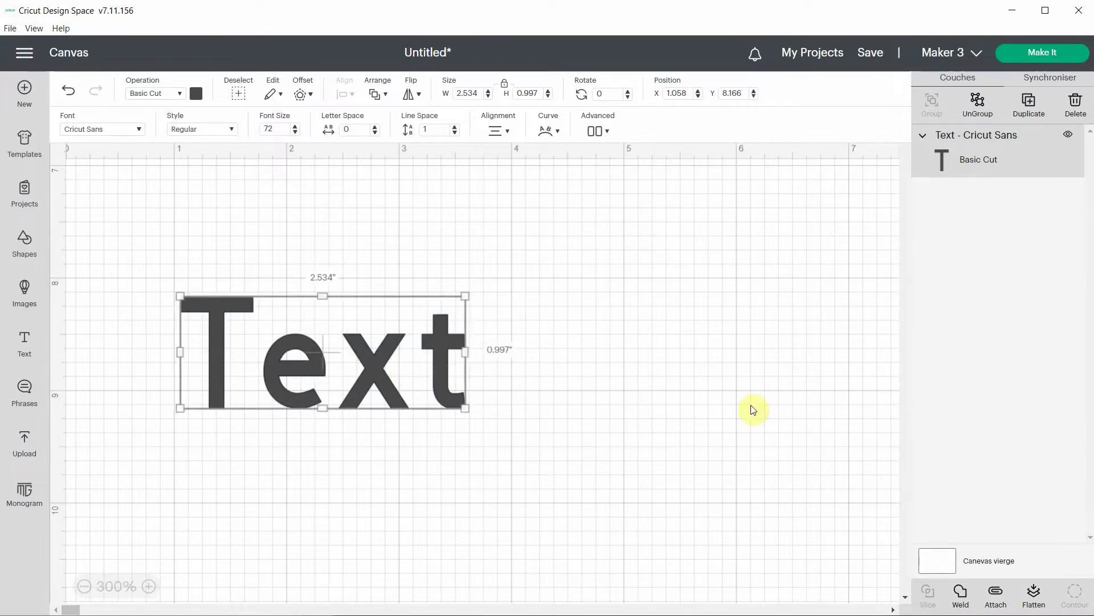
Replace the placeholder with 'Hello' in Cricut Sans and select the text object
double_click(378, 368)
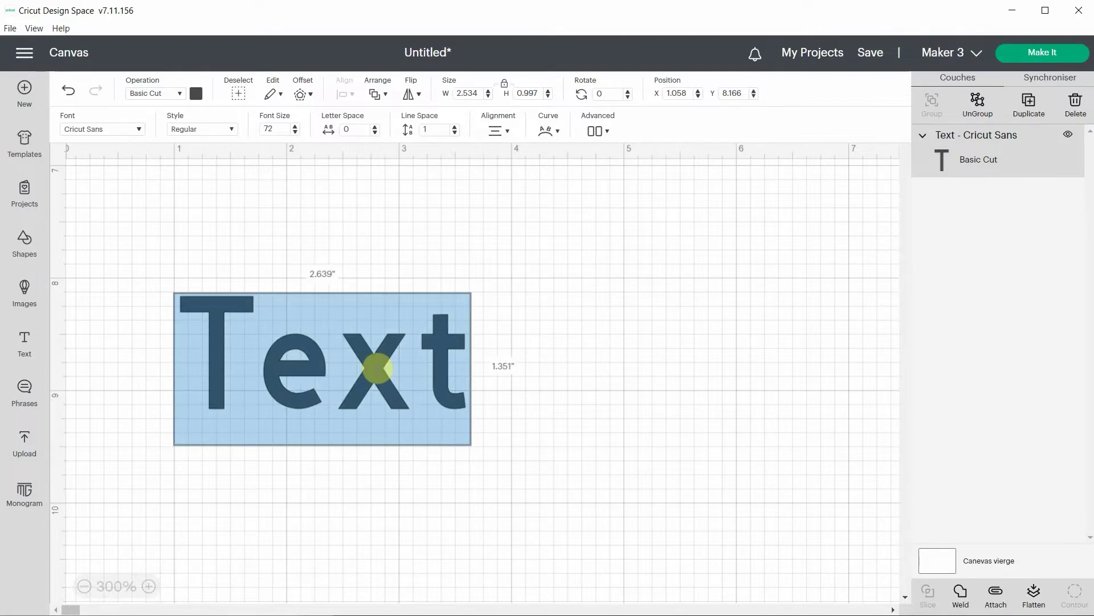
text(Hello)
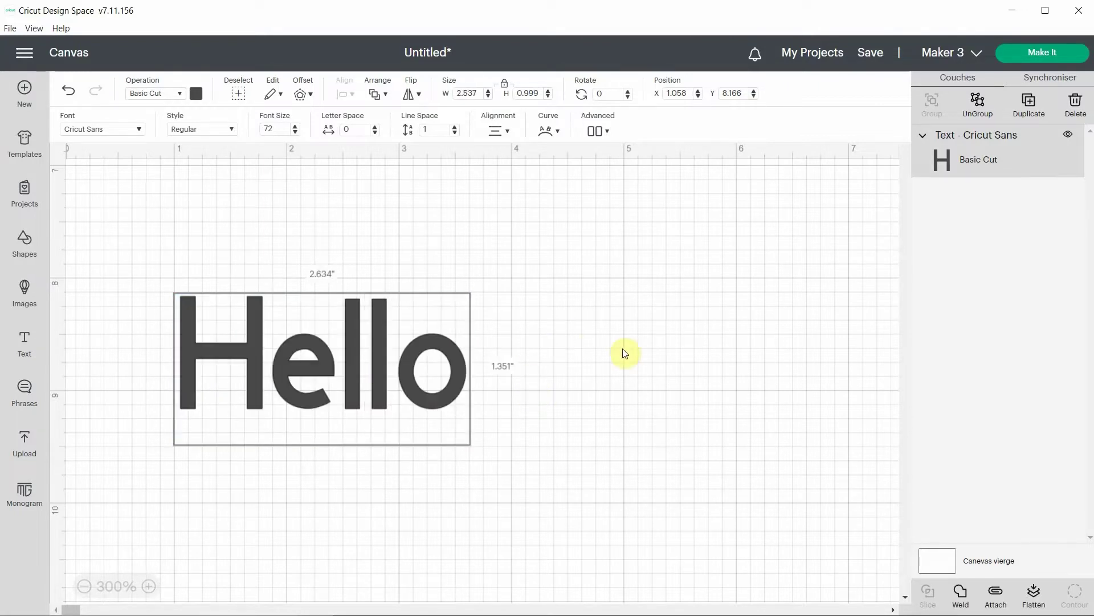
click(624, 354)
click(248, 341)
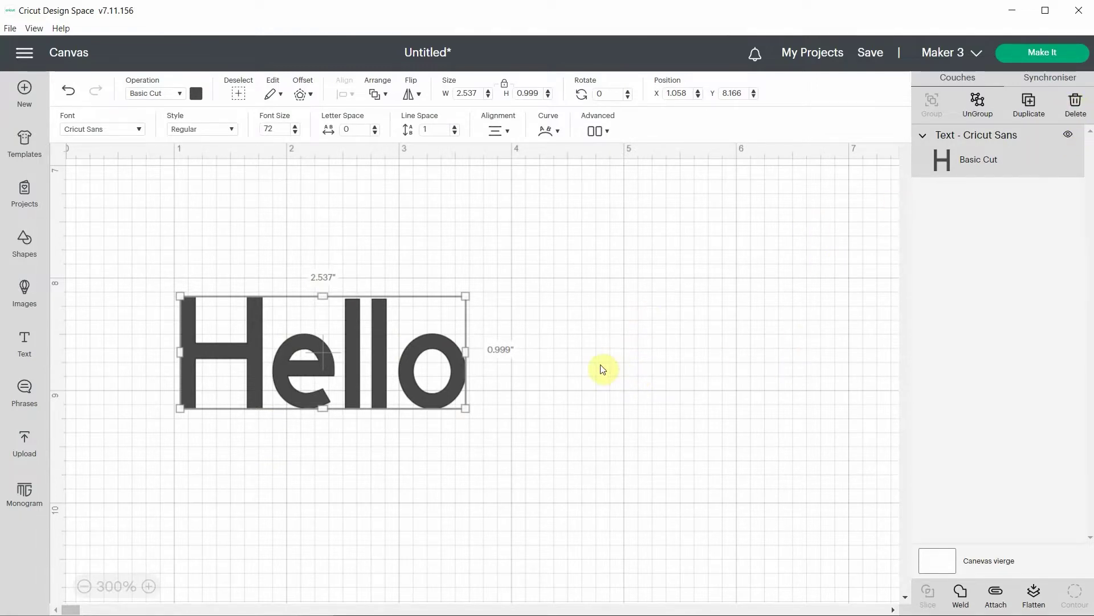
right_click(378, 354)
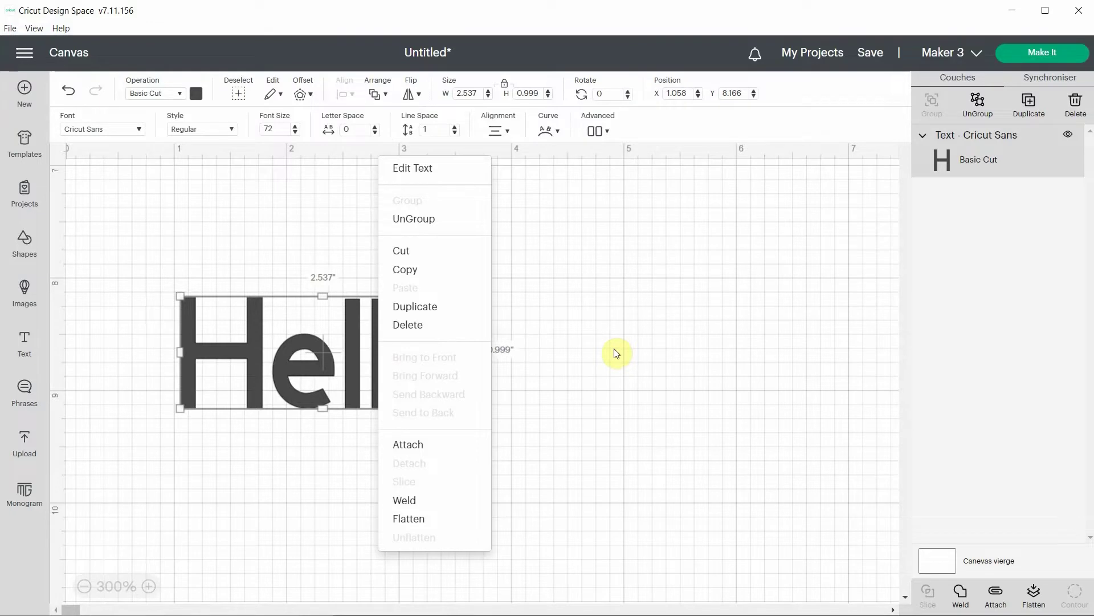
click(616, 354)
click(385, 373)
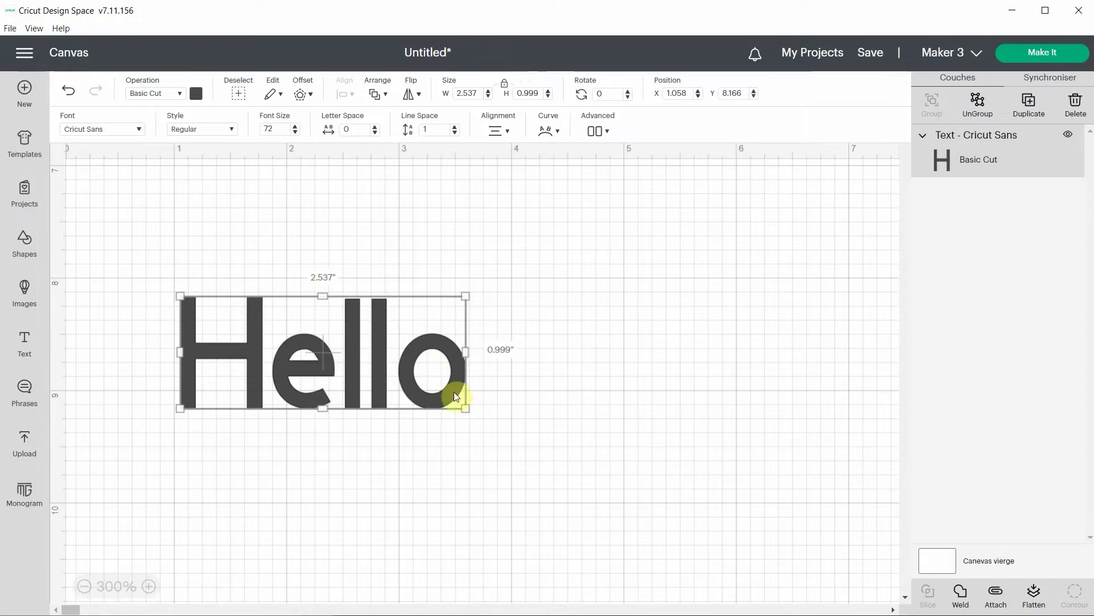
Undo the last change and resize Hello to about 2.62 by 1.03 inches
key(ctrl+z)
mouse_move(466, 408)
mouse_down()
mouse_move(504, 422)
mouse_move(482, 415)
mouse_up()
drag(482, 294, 494, 292)
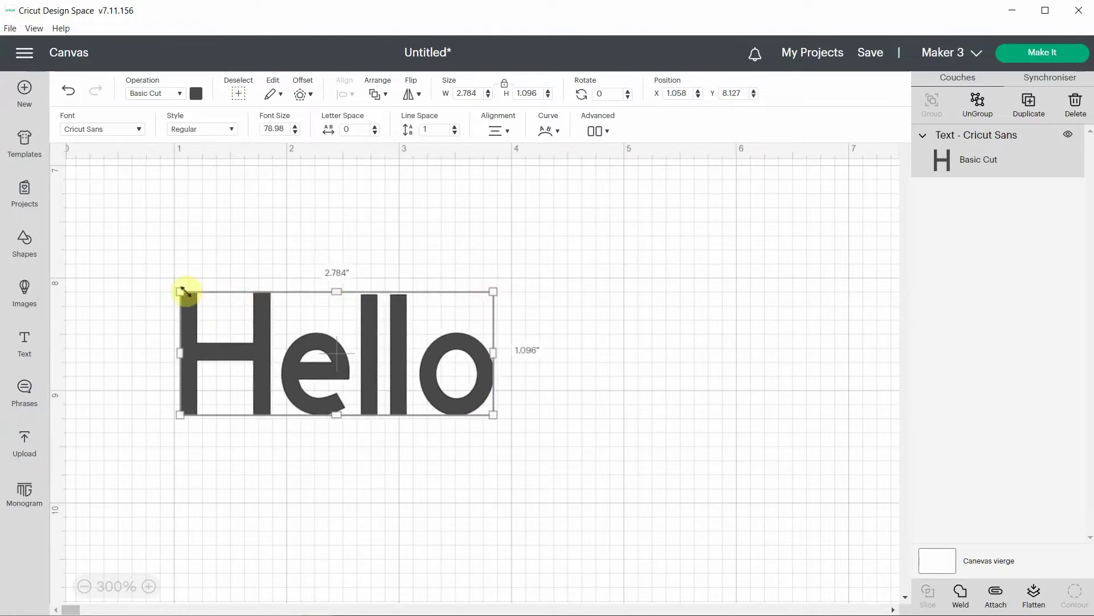
drag(182, 292, 173, 289)
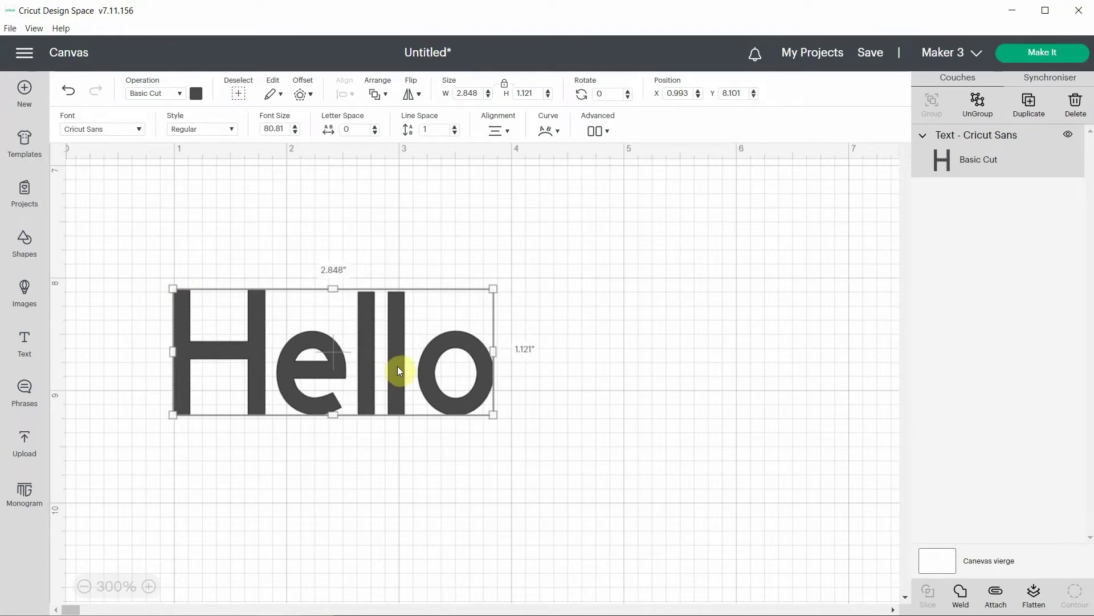
drag(173, 406, 205, 398)
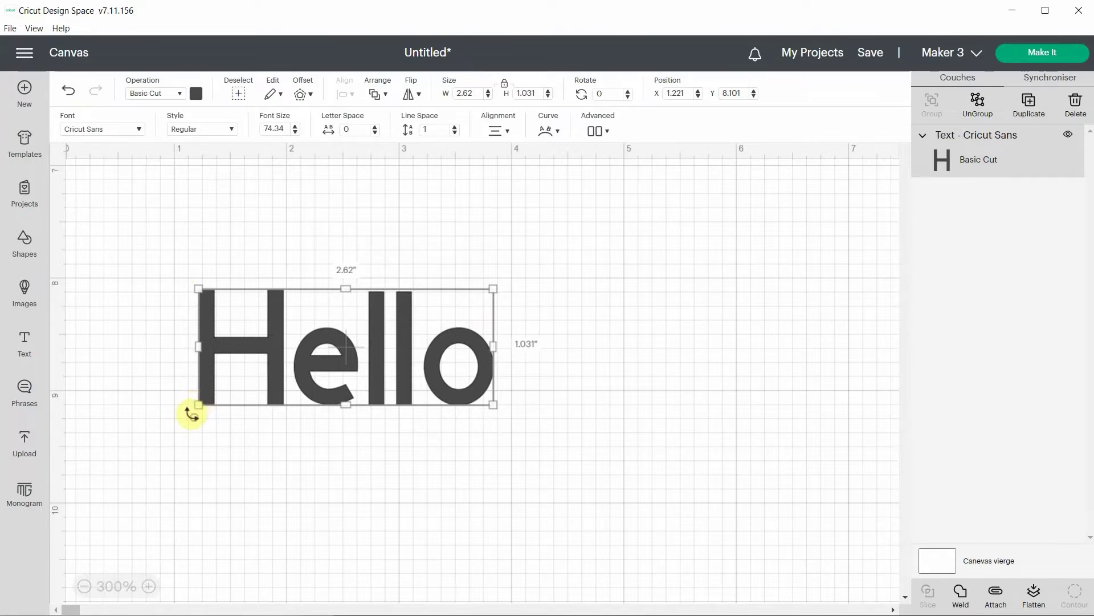
Tilt Hello slightly to 359.31°, unlock proportions, and stretch it to 2.952" × 1.336"
mouse_move(190, 413)
mouse_down()
mouse_move(183, 399)
mouse_move(193, 415)
mouse_up()
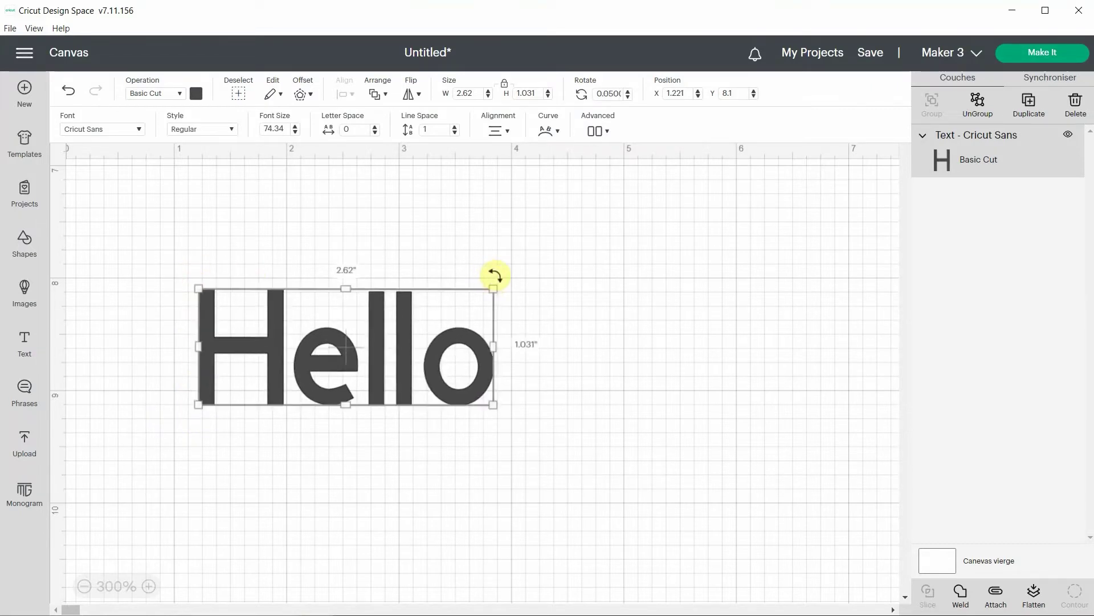
drag(495, 276, 496, 278)
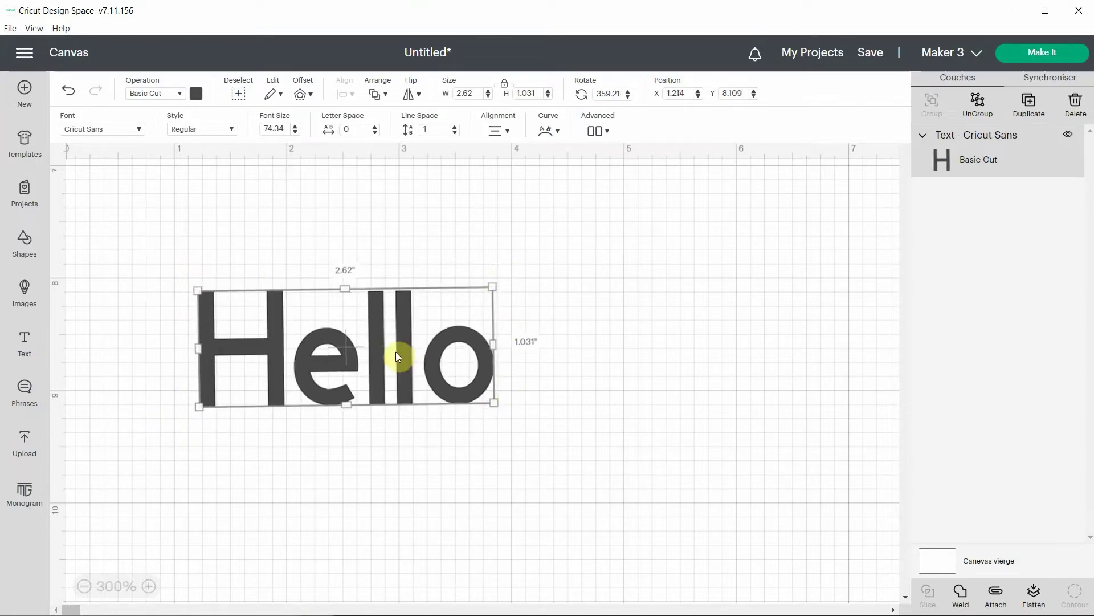
click(507, 89)
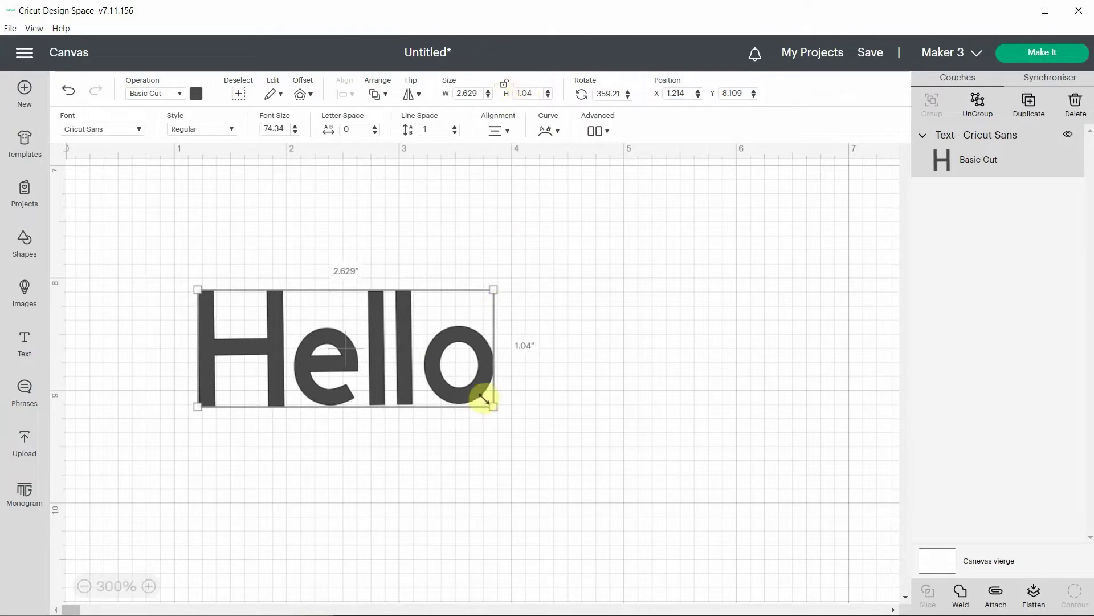
drag(481, 399, 531, 441)
Unlock the proportions and add 'how' on a new line below Hello
click(504, 84)
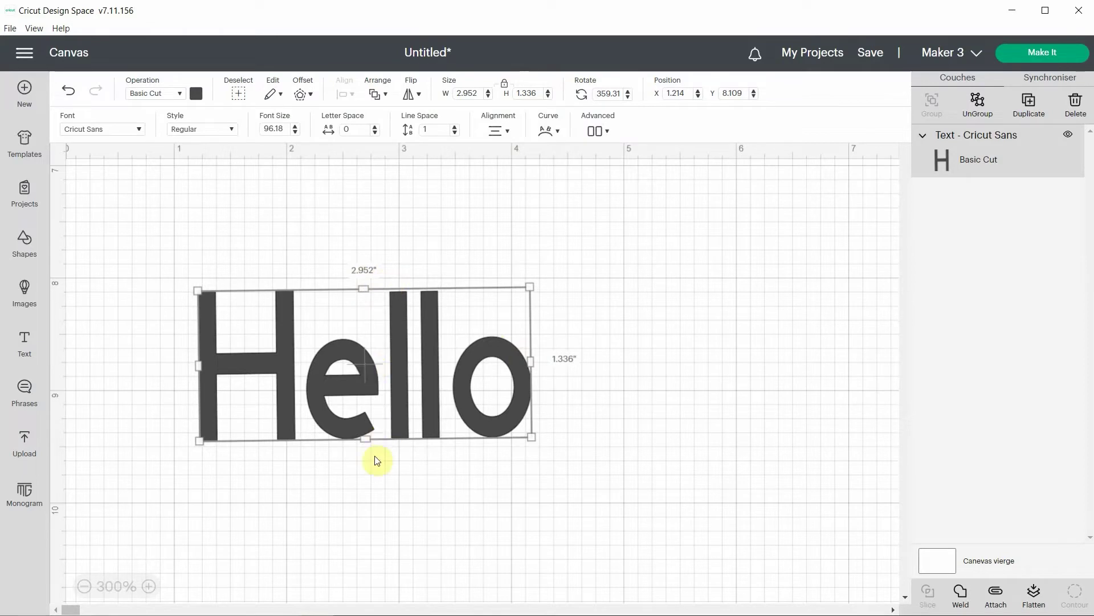
double_click(467, 375)
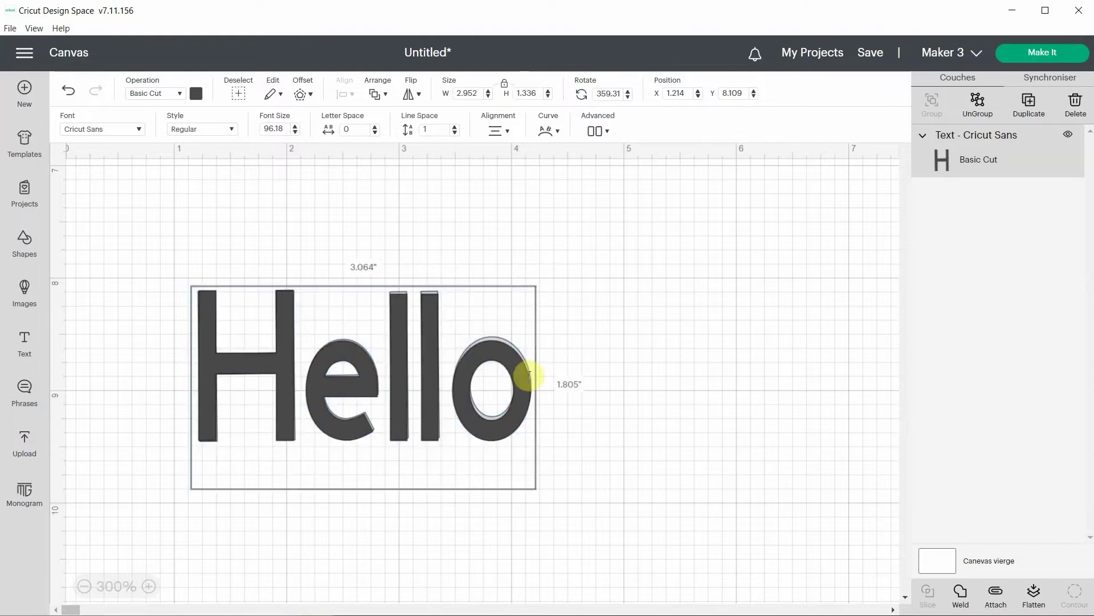
text(how are)
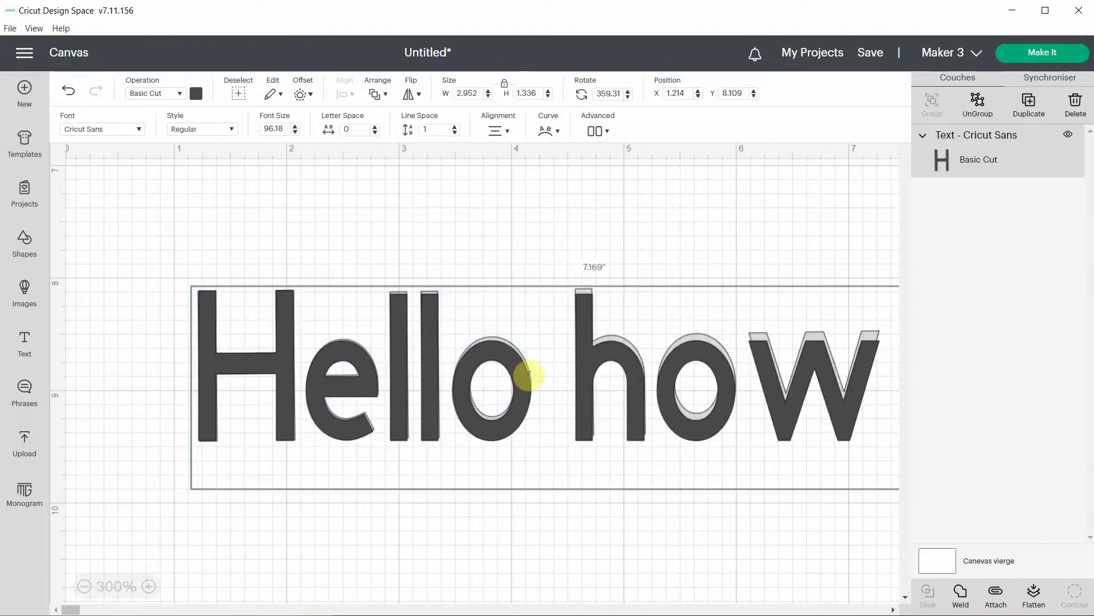
key(ctrl+z)
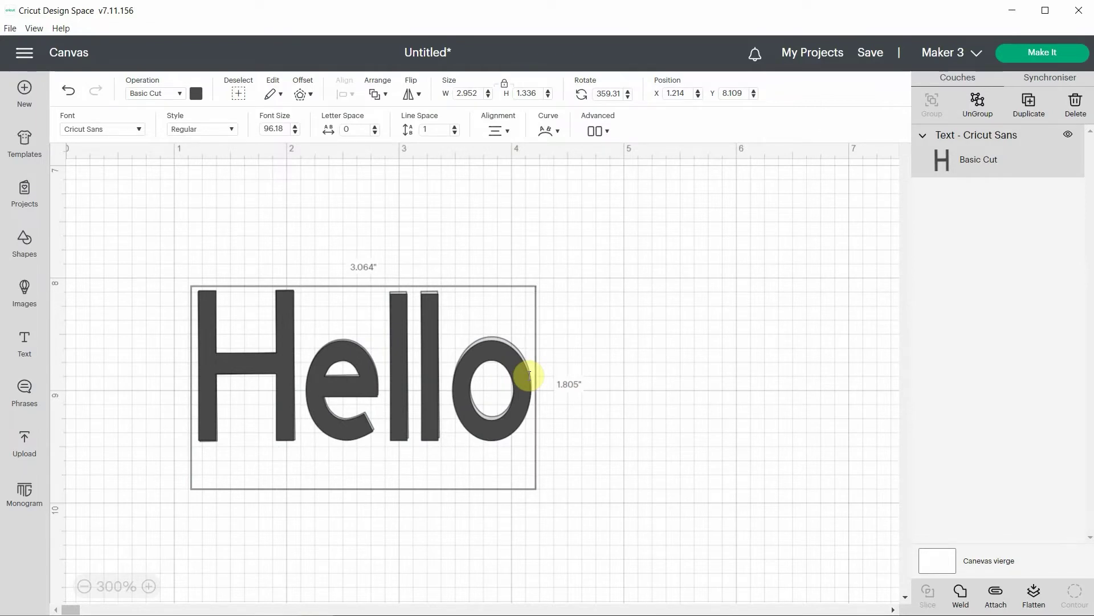
key(Return)
text(how)
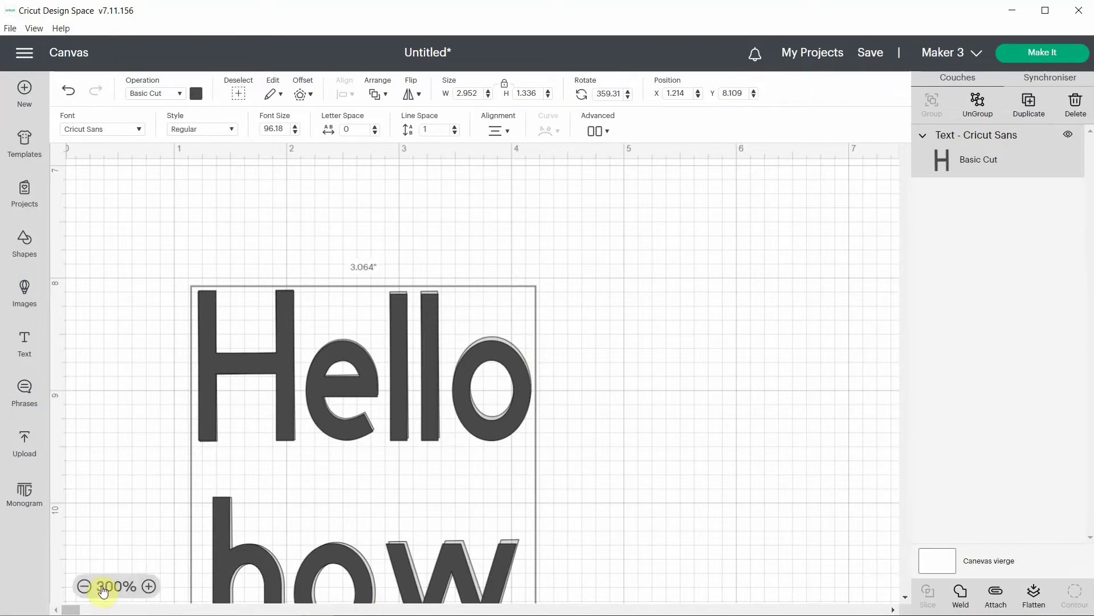
Zoom out to see the whole multi-line text and move it toward the canvas centre
click(84, 586)
click(85, 586)
click(85, 586)
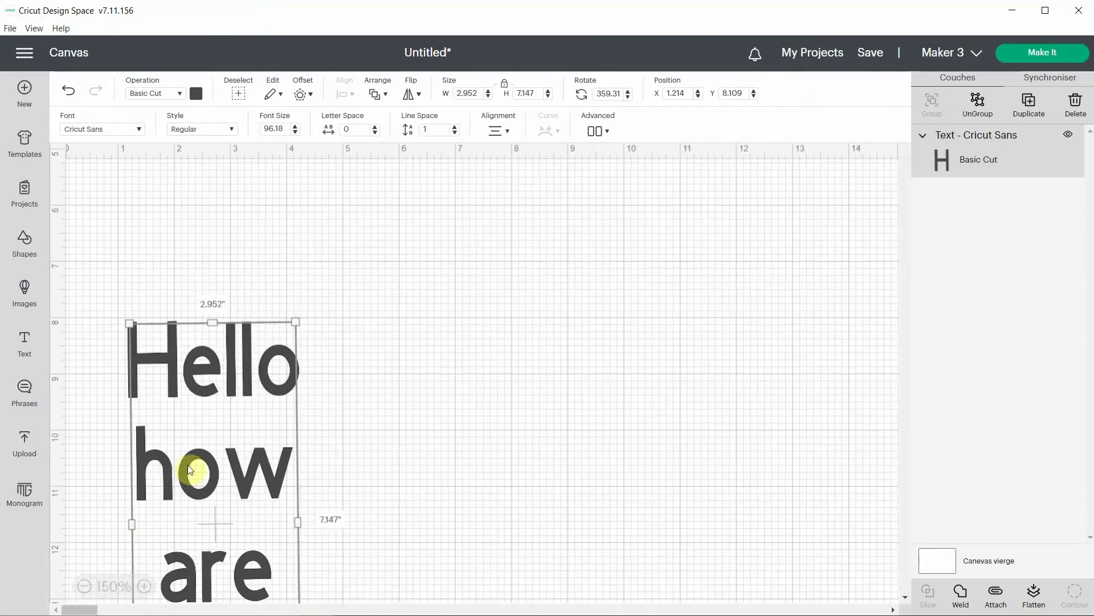
drag(187, 464, 348, 437)
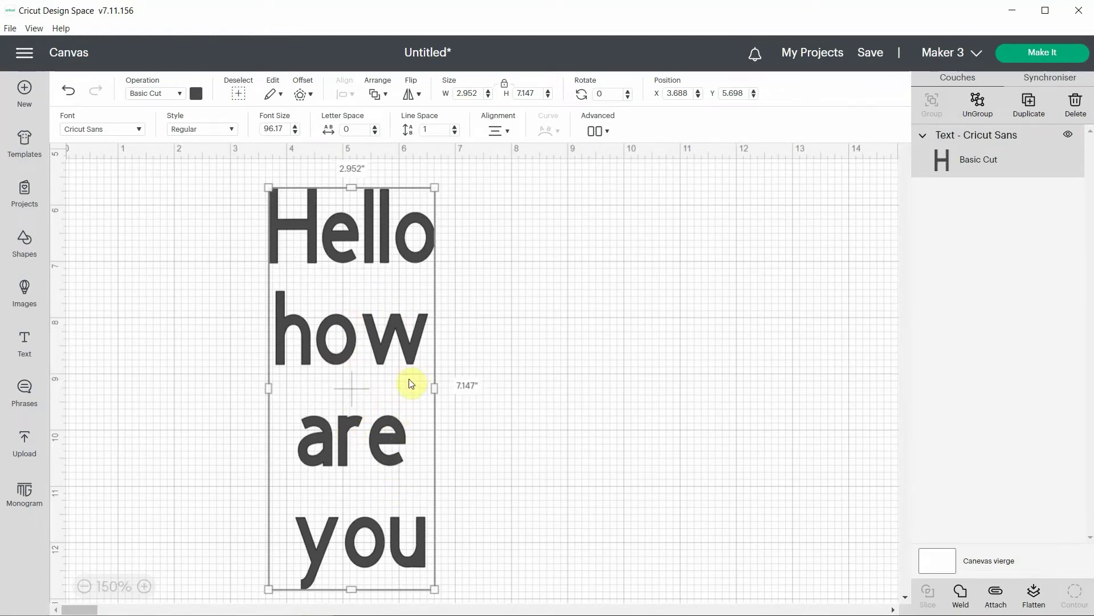
Edit the text to read 'Hello how are you' on one line and move it down-left
double_click(406, 428)
click(295, 522)
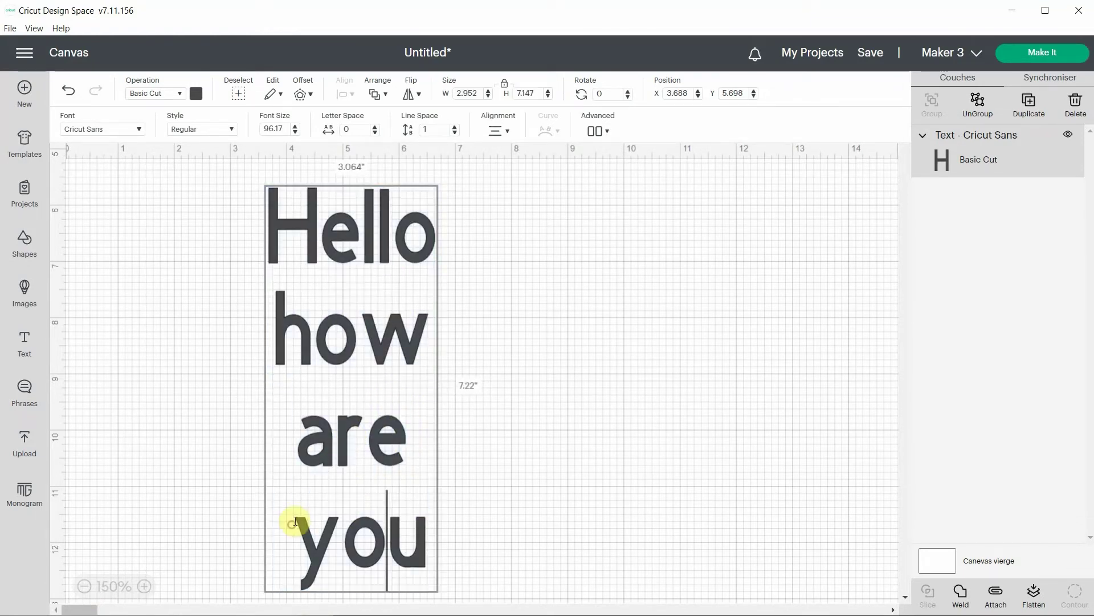
click(295, 521)
key(BackSpace)
key(BackSpace)
key(BackSpace)
key(BackSpace)
key(BackSpace)
key(BackSpace)
key(BackSpace)
key(BackSpace)
key(BackSpace)
key(BackSpace)
key(BackSpace)
key(BackSpace)
key(BackSpace)
key(BackSpace)
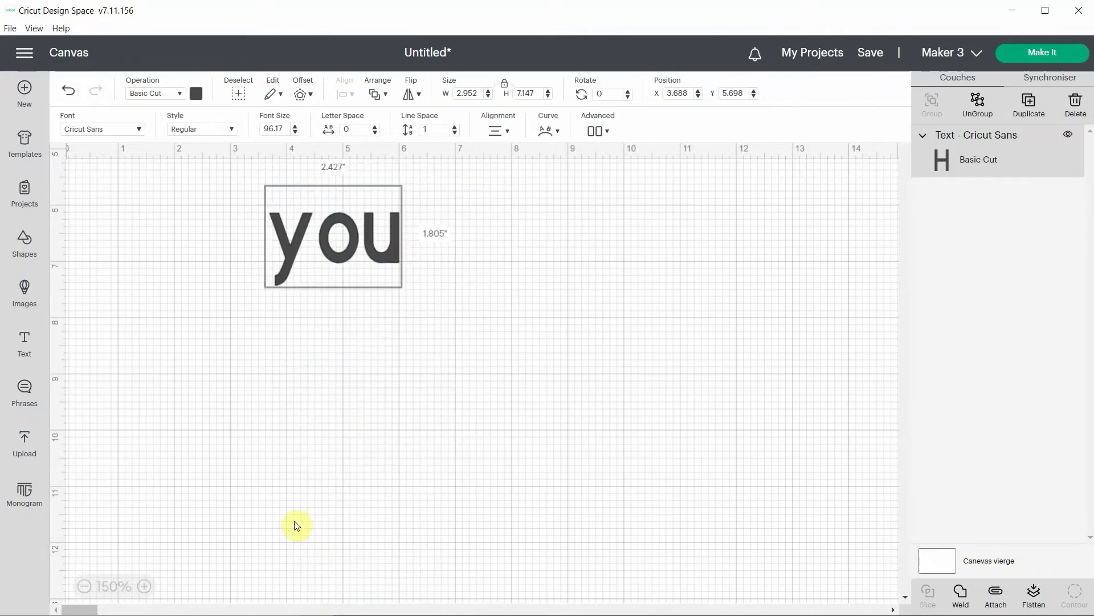
text(Hello)
key(Delete)
key(Delete)
key(Delete)
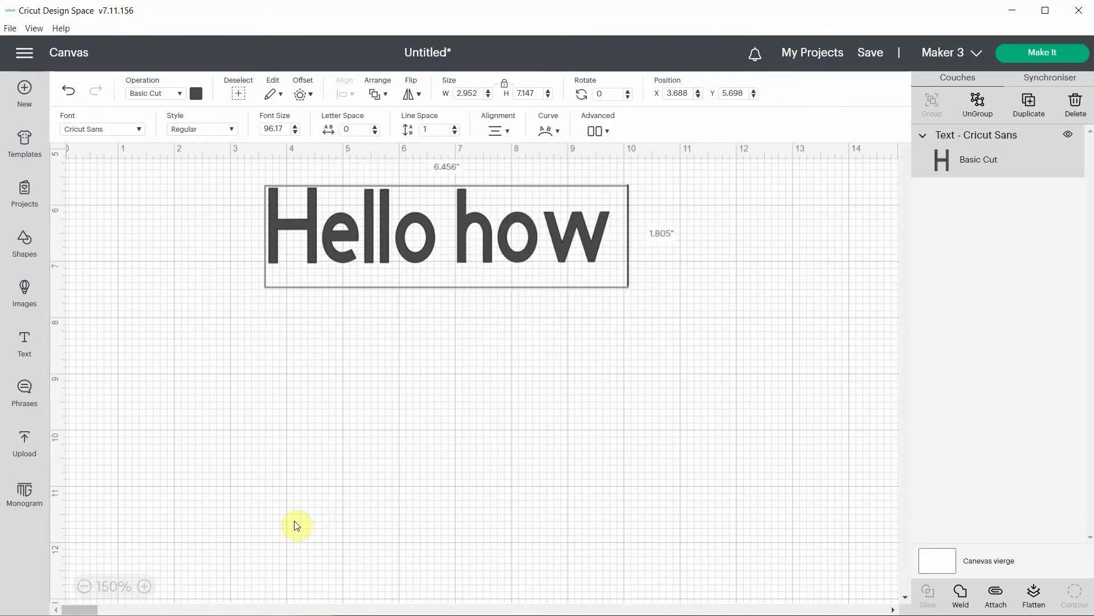
text(are you)
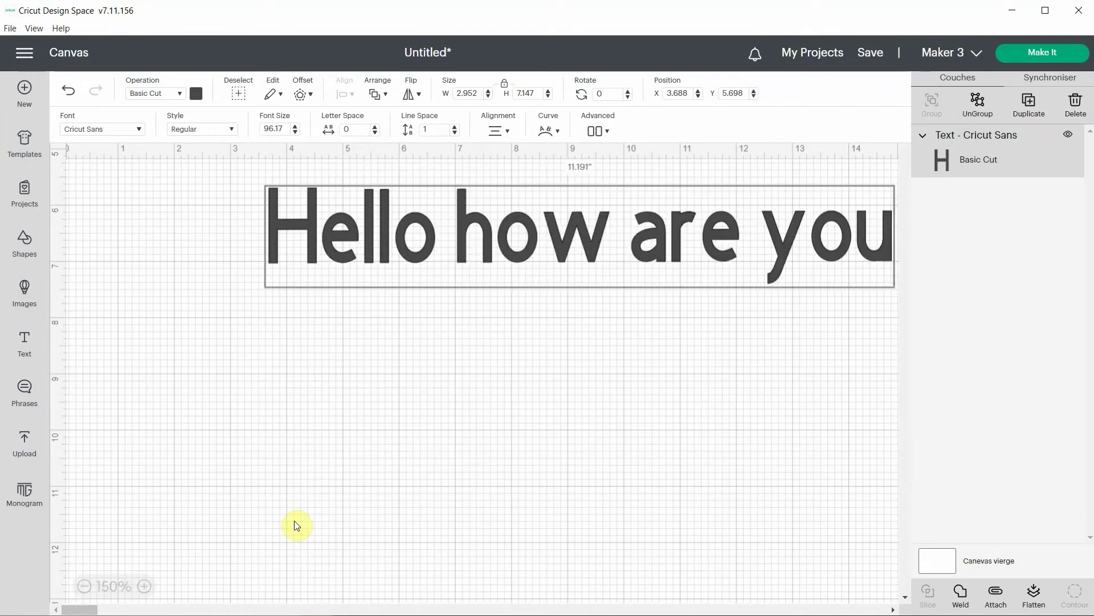
drag(495, 274, 383, 314)
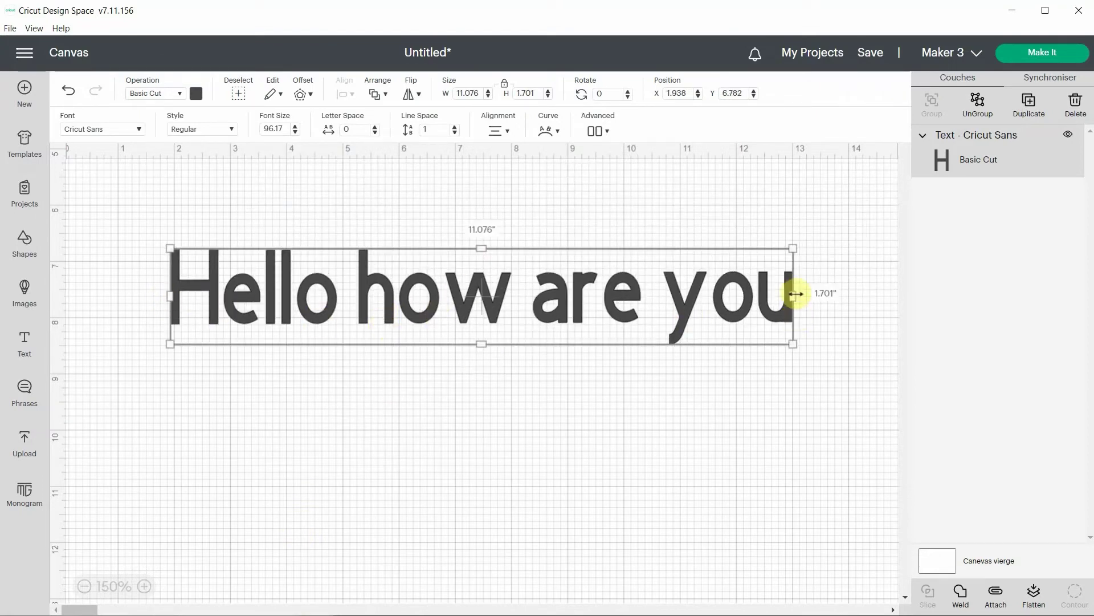
Narrow the text box, move it up, then widen it to 8.189" × 7.233" so 'Hello how' / 'are you' wrap
drag(797, 295, 410, 319)
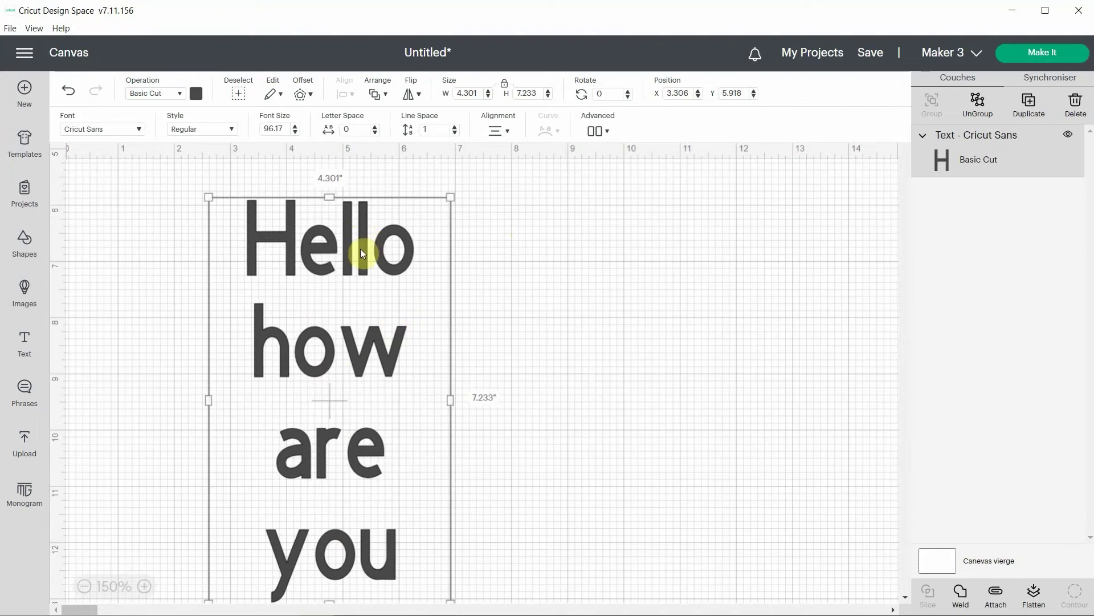
drag(361, 251, 368, 223)
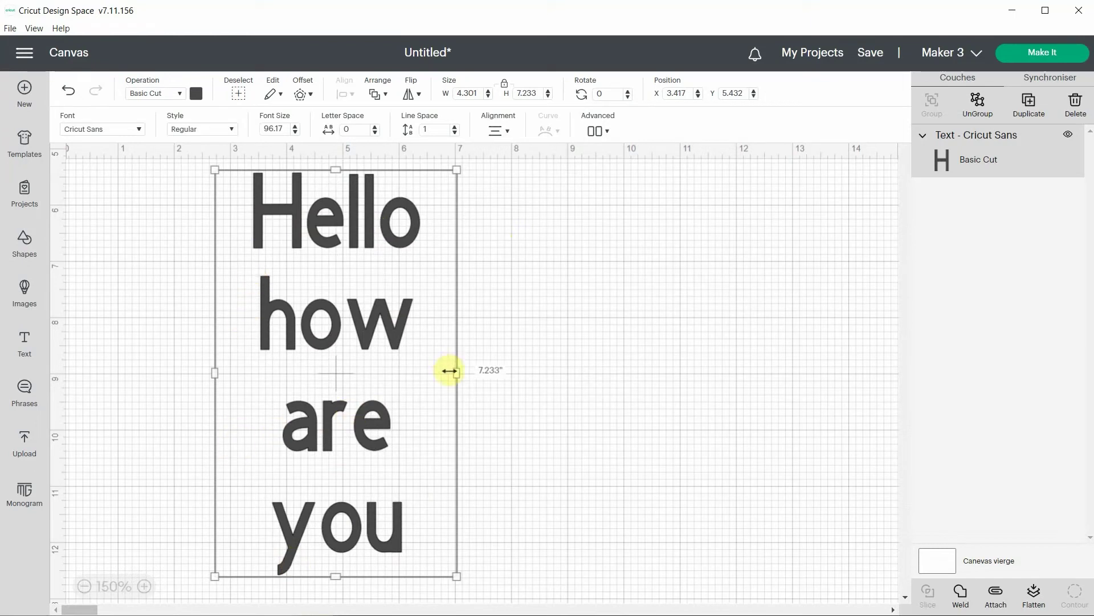
drag(449, 371, 673, 375)
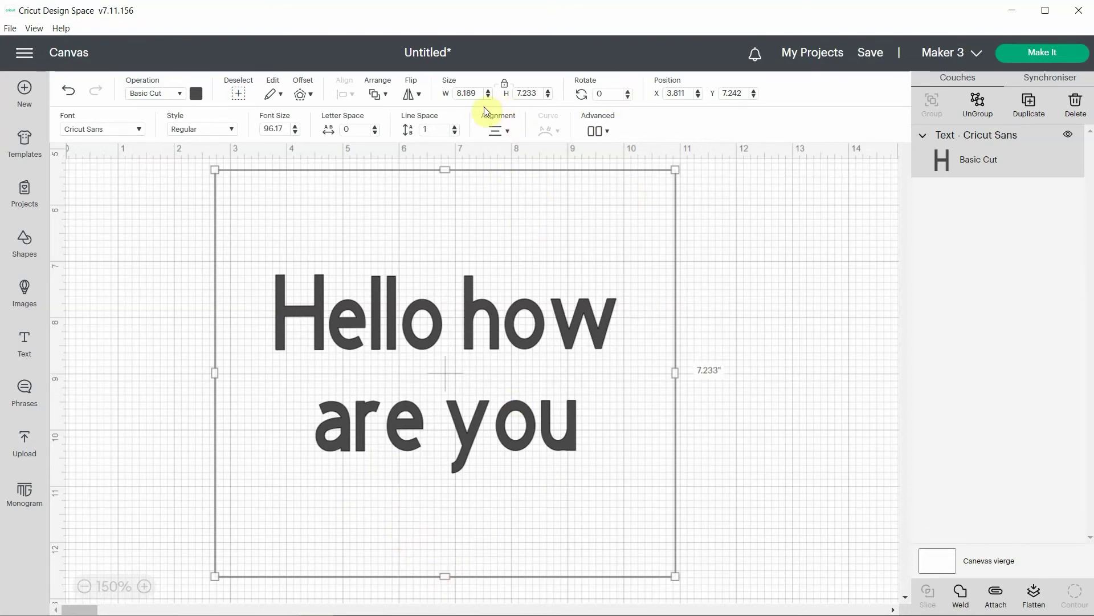
click(509, 132)
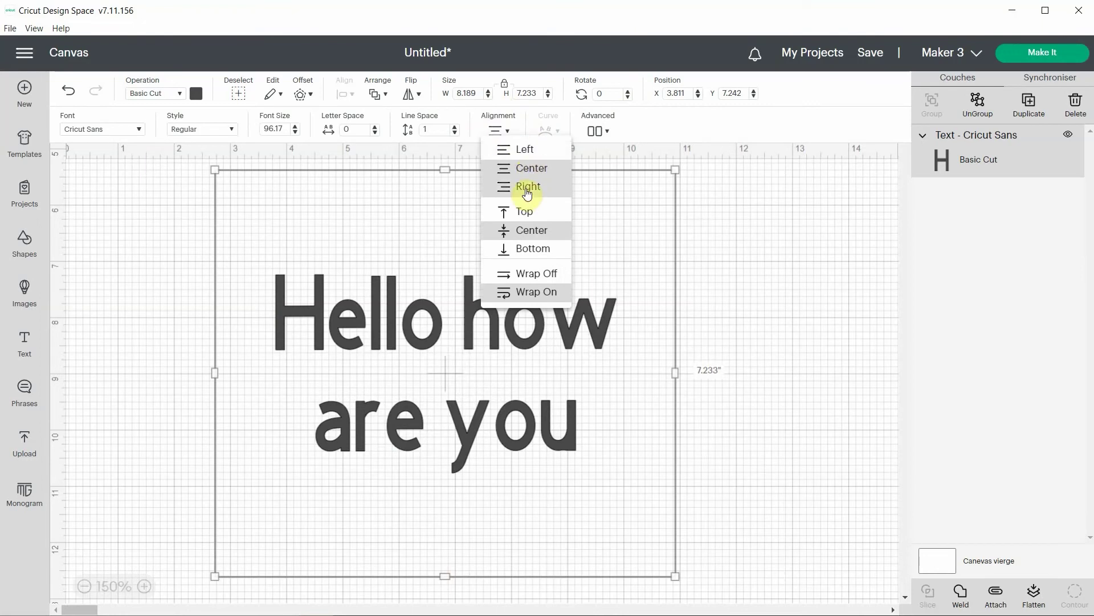
click(525, 152)
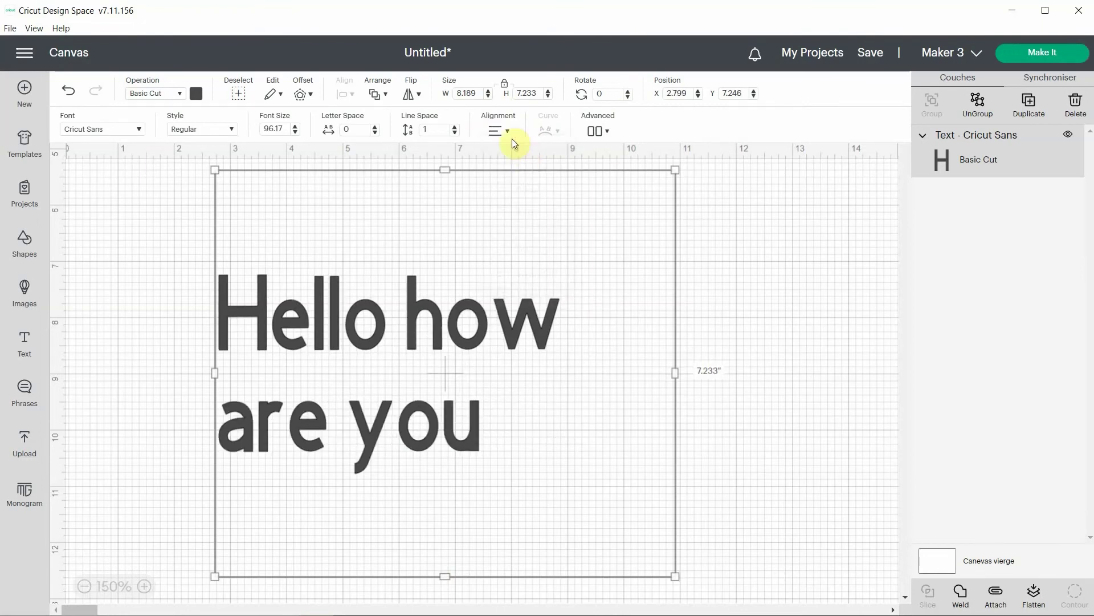
click(505, 135)
click(516, 184)
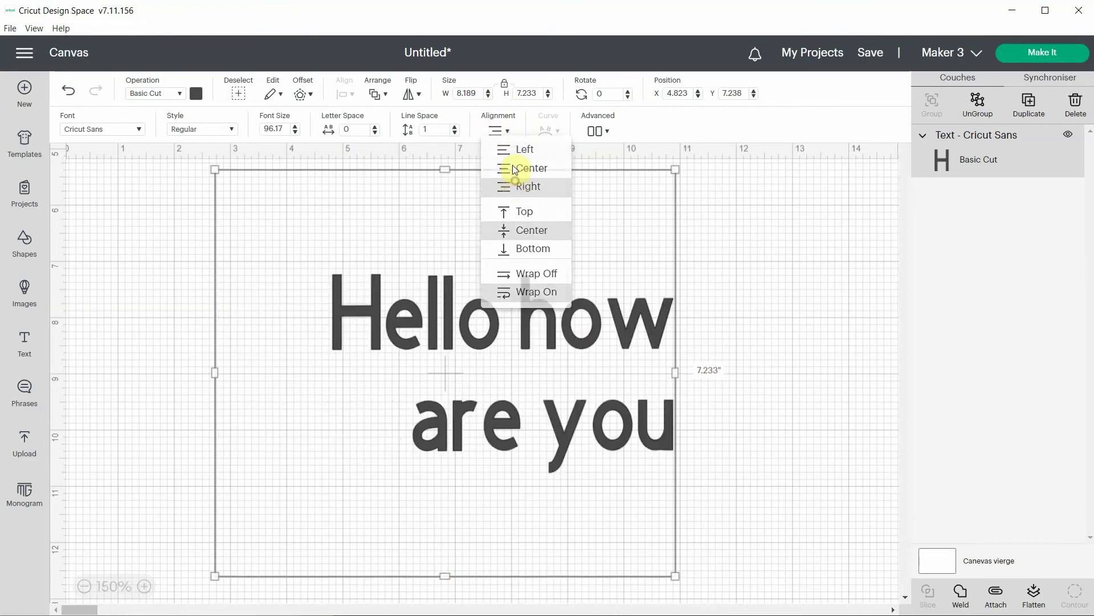
click(501, 134)
click(504, 169)
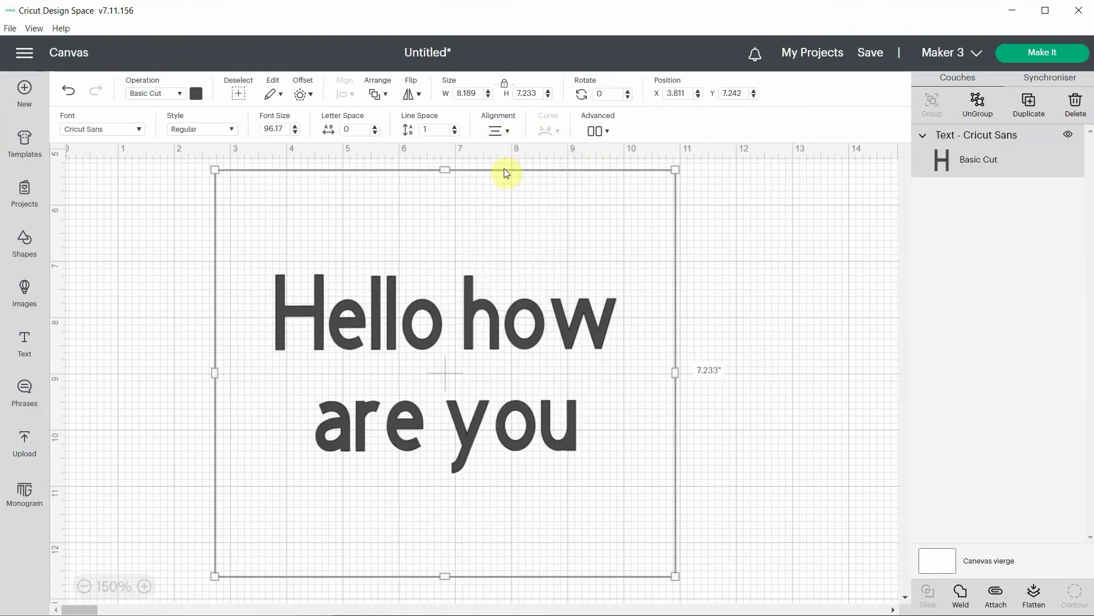
click(494, 132)
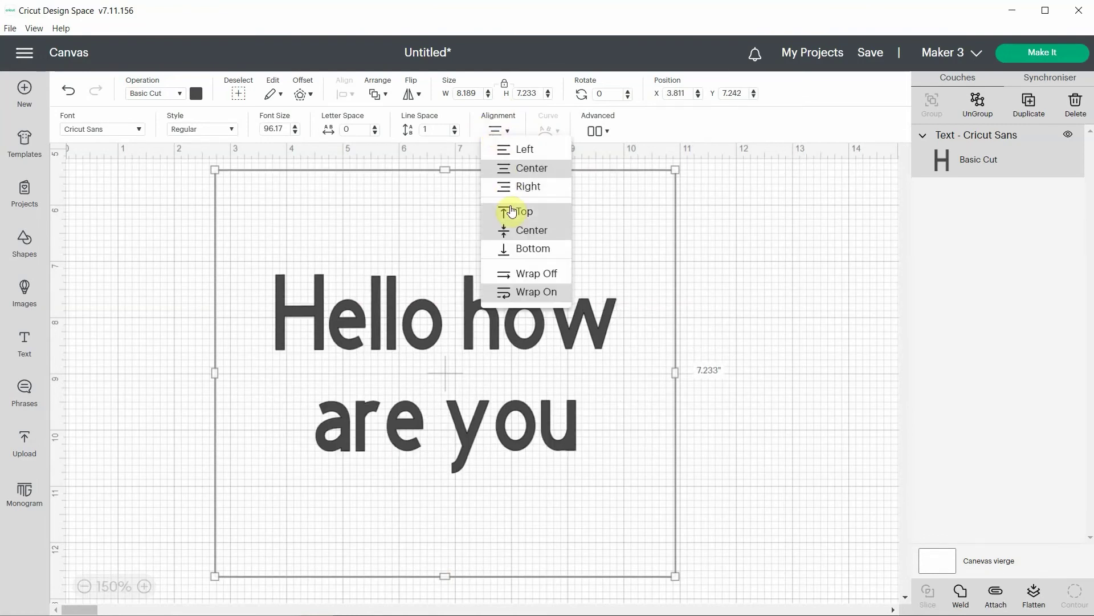
click(509, 210)
click(498, 140)
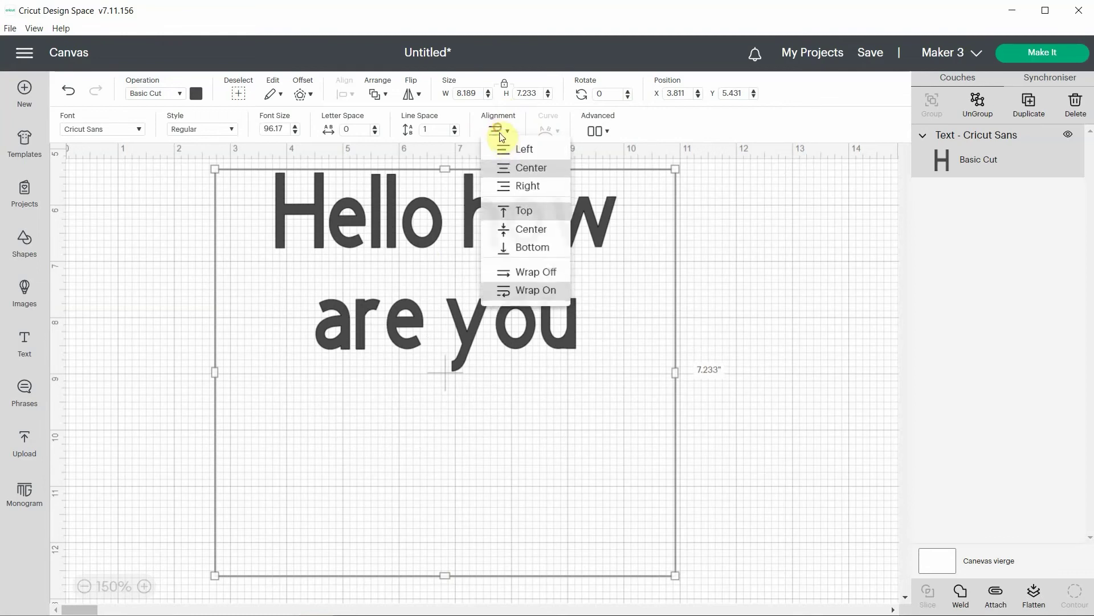
click(506, 248)
click(501, 138)
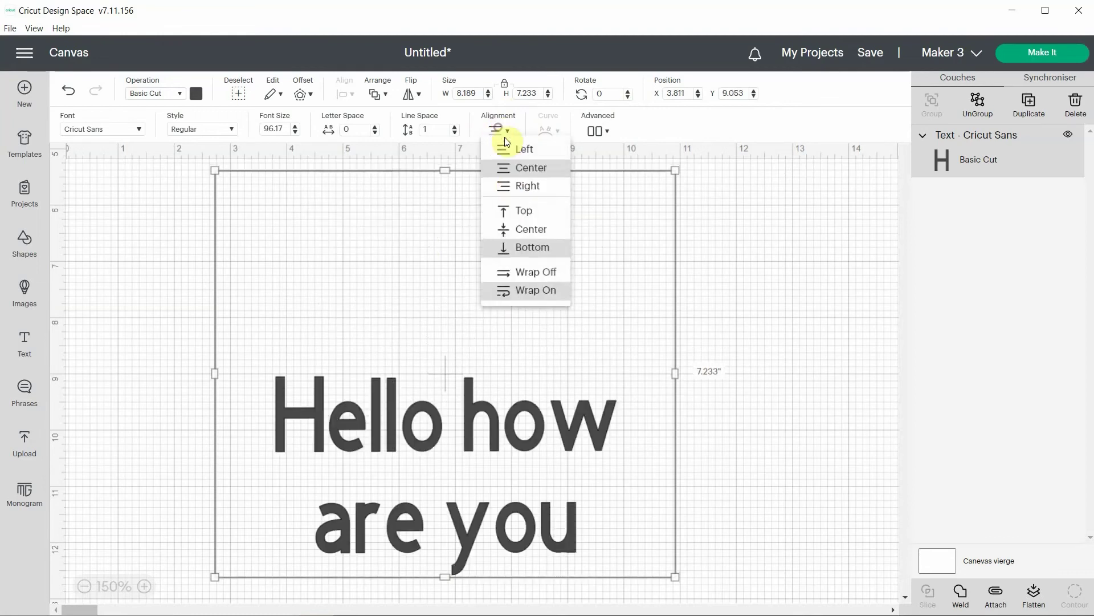
click(510, 230)
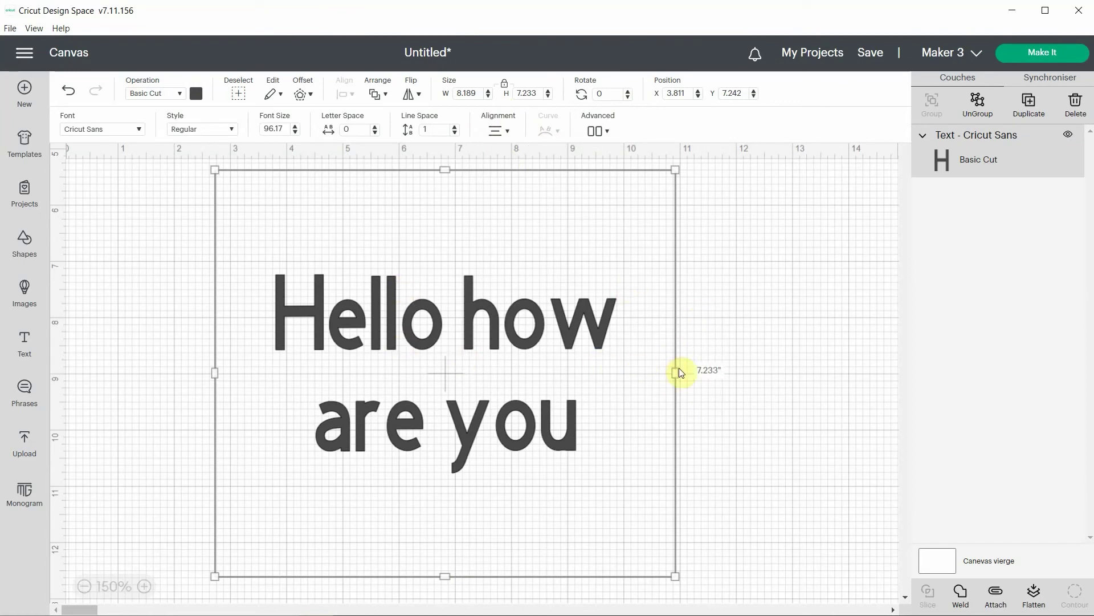
Set Alignment to Wrap Off so the text is one 11.076" × 1.701" line, placed lower
drag(674, 369, 583, 370)
click(498, 131)
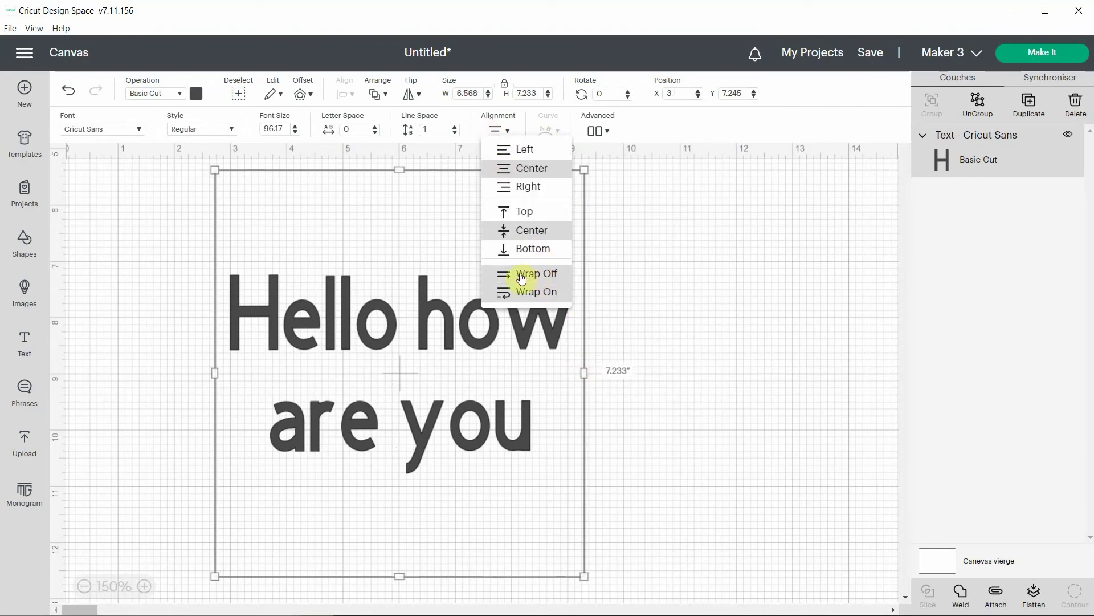
click(547, 276)
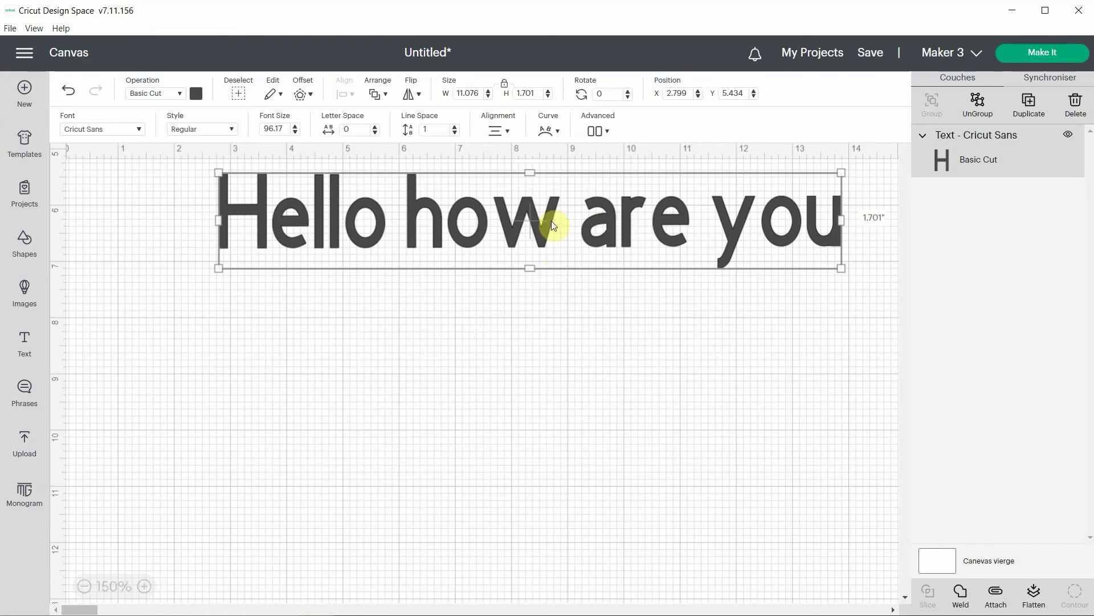
drag(552, 220, 487, 332)
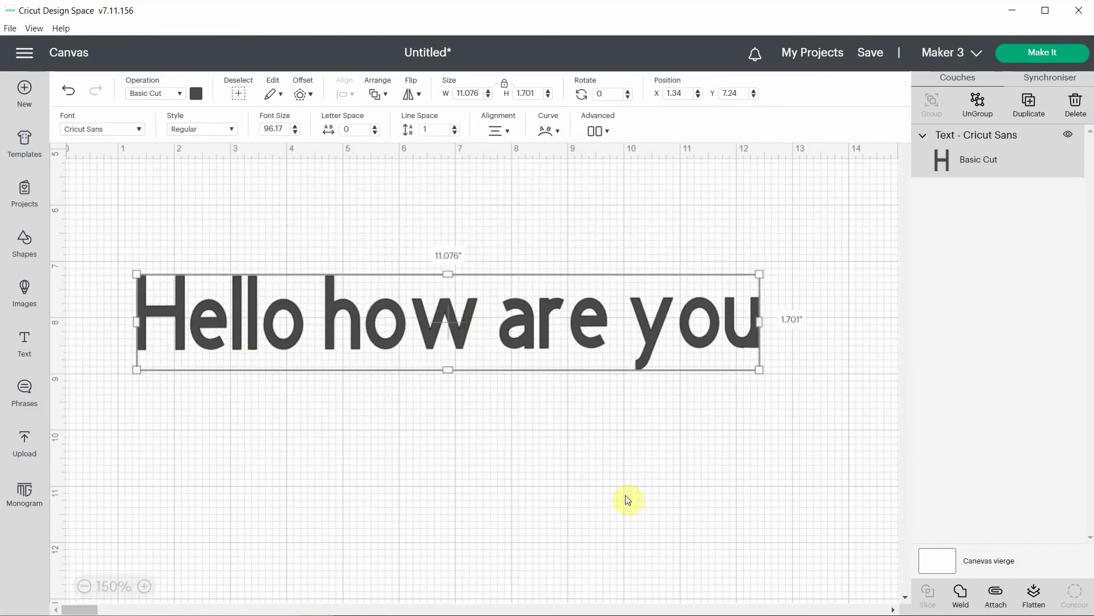
key(ctrl+z)
Add a square below the text and stretch it, proportions unlocked, to 3.214" × 2.492"
click(24, 244)
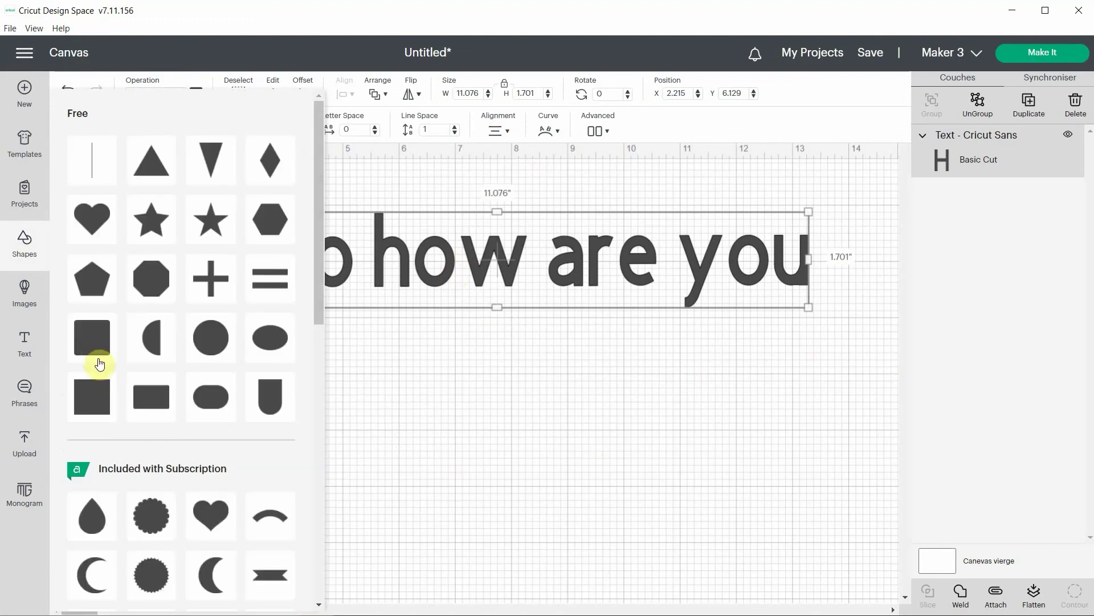
key(Escape)
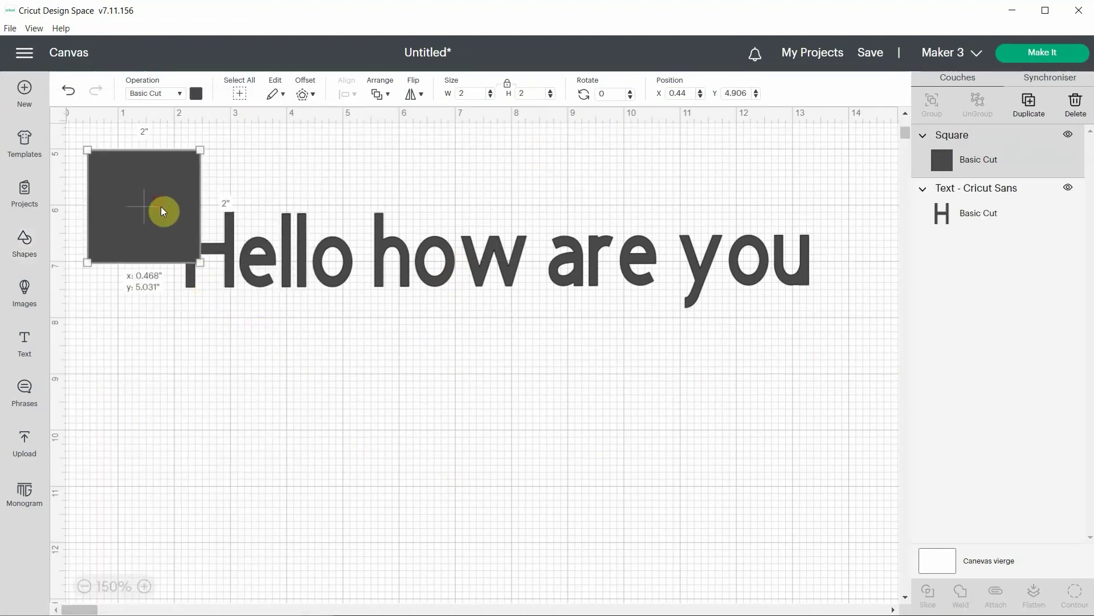
drag(162, 207, 430, 442)
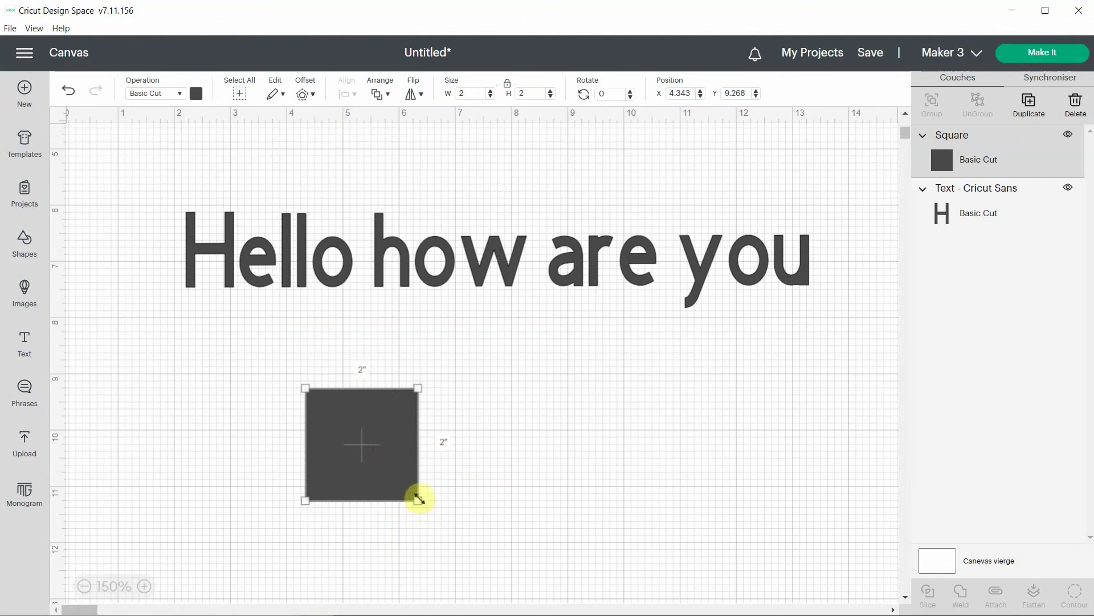
drag(418, 500, 446, 525)
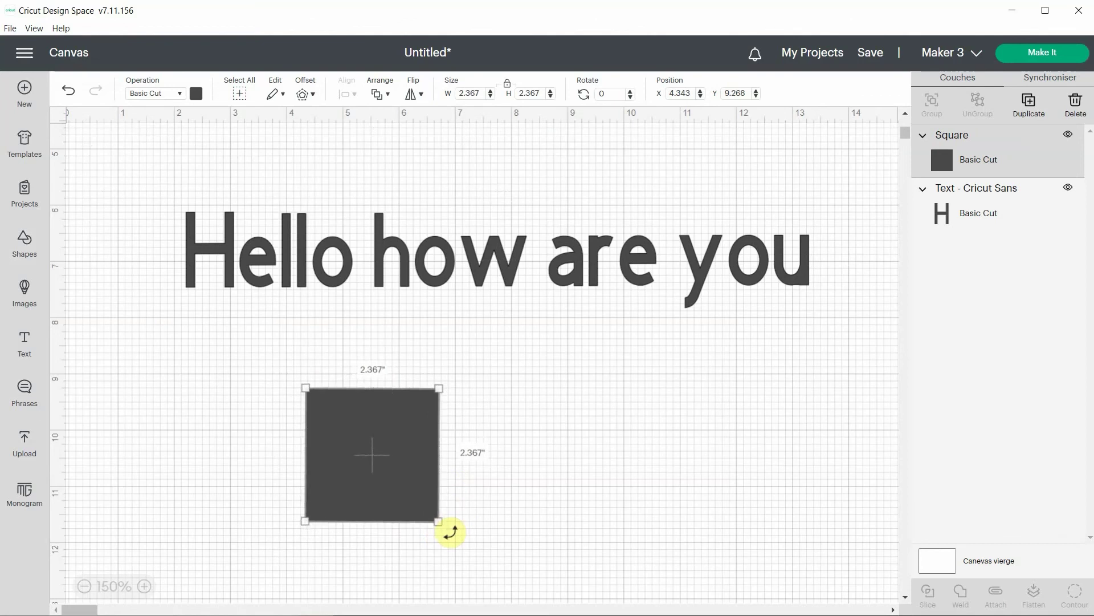
click(506, 87)
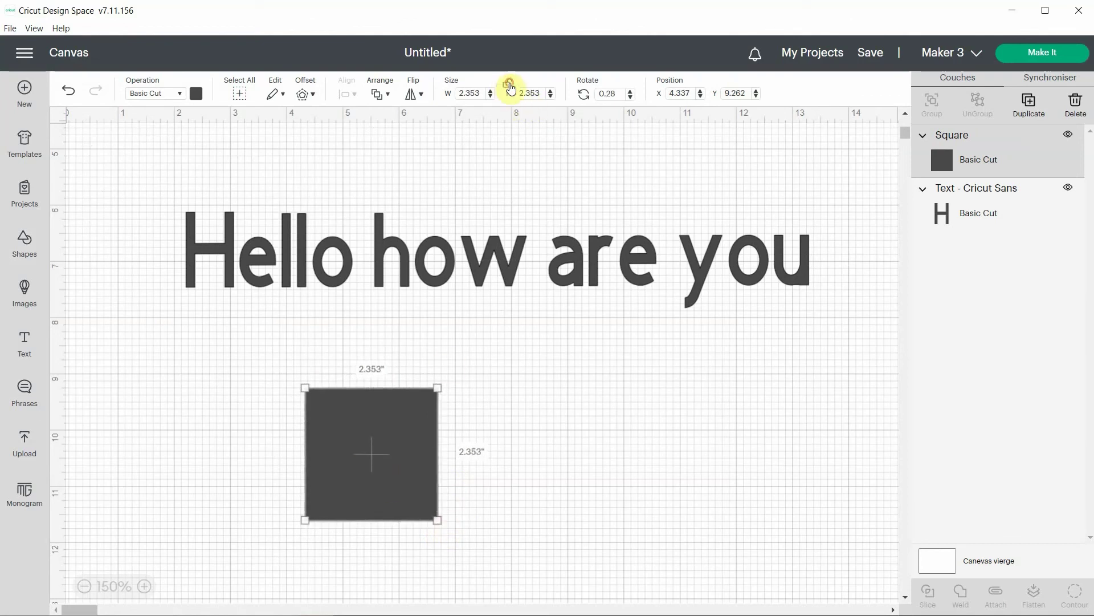
drag(437, 519, 486, 528)
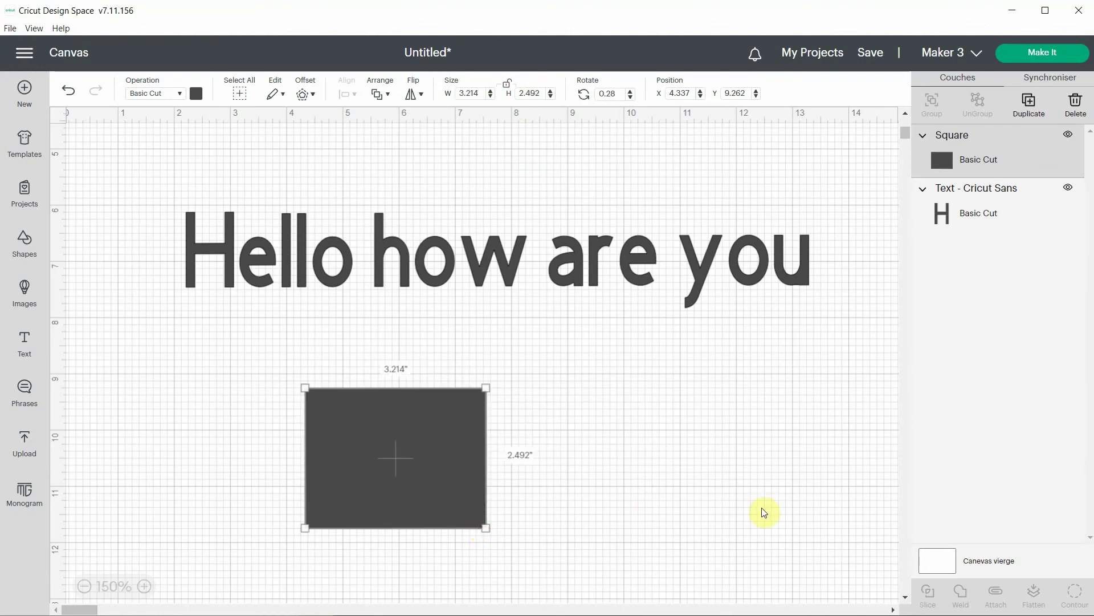